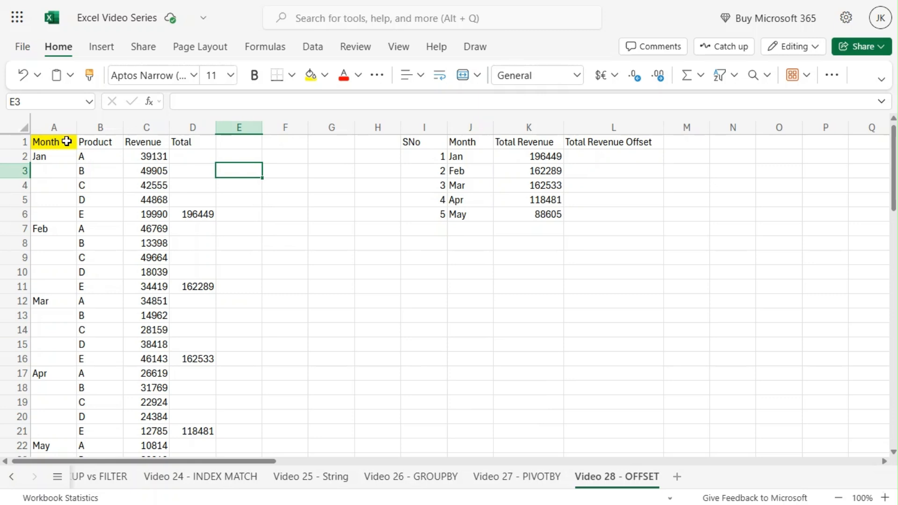
Examine the January product revenues, the formula behind the January total in D6, and the remaining monthly blocks down to May.
left_click(69, 158)
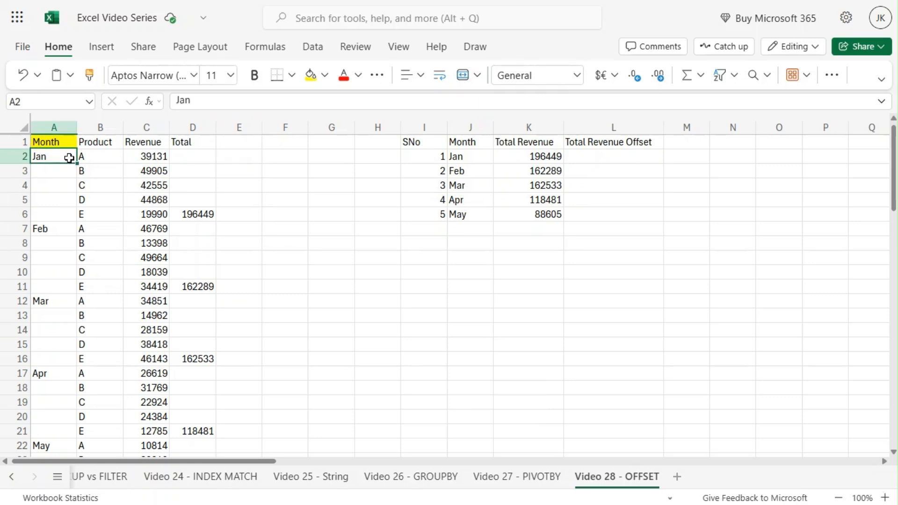
left_click(100, 155)
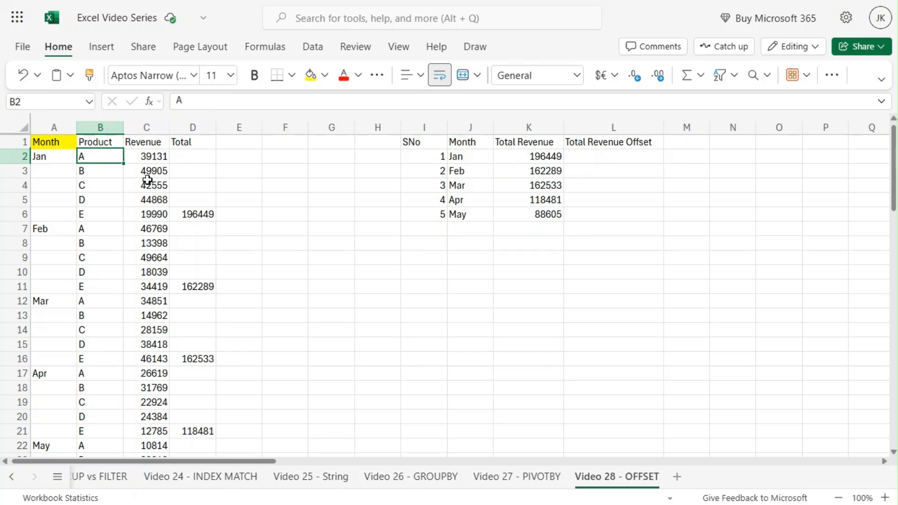
left_click(88, 213)
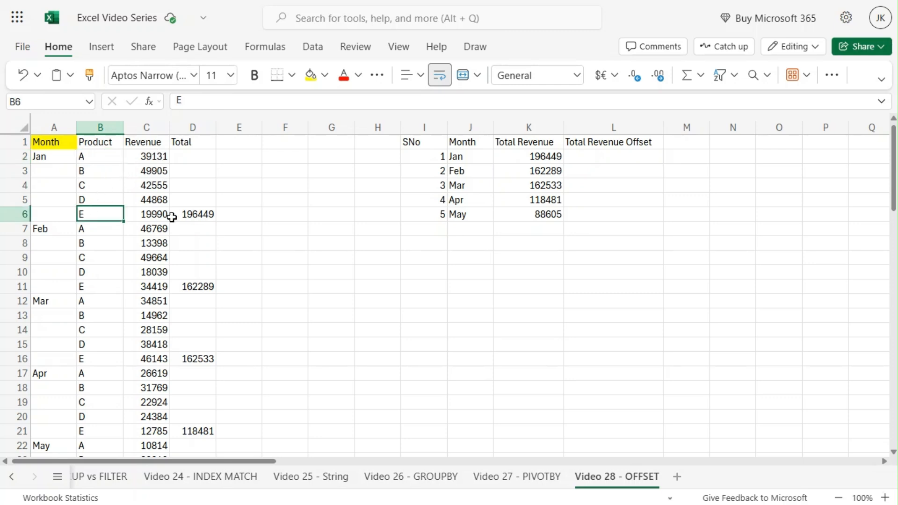
left_click(142, 216)
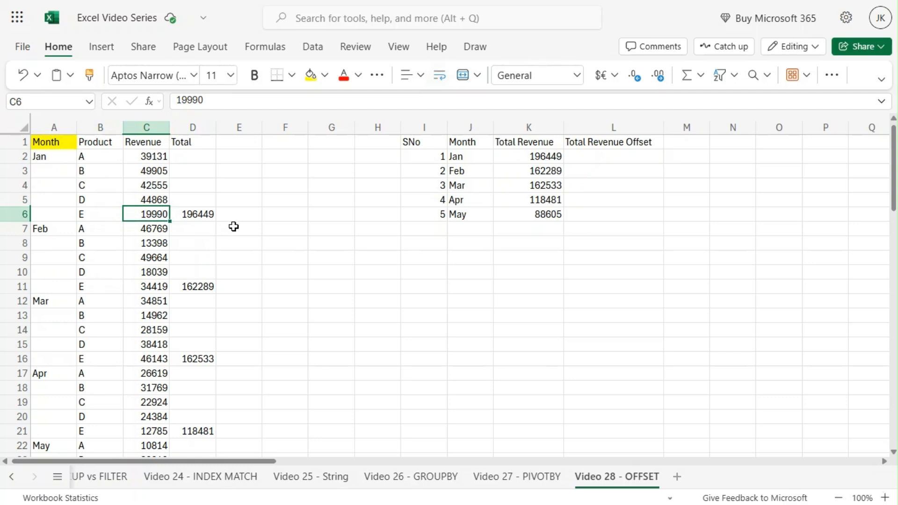
left_click(196, 124)
left_click(242, 224)
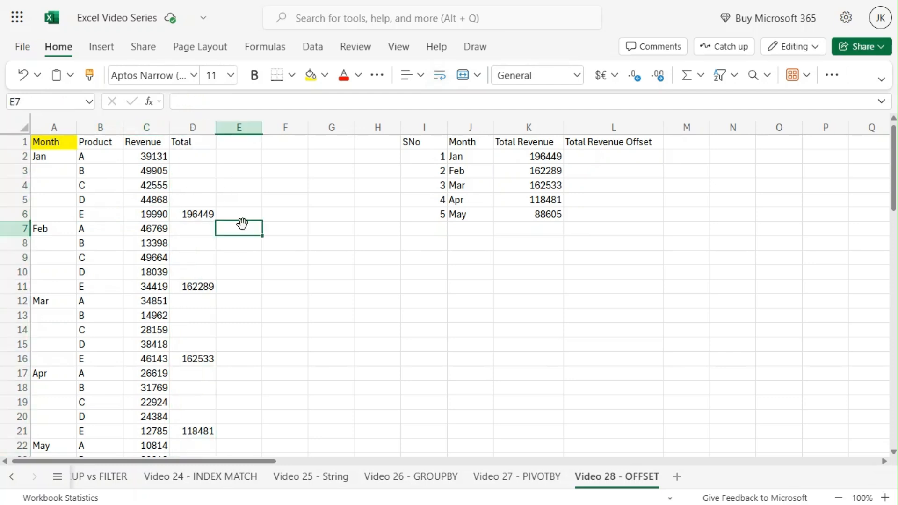
left_click(192, 212)
left_click(256, 99)
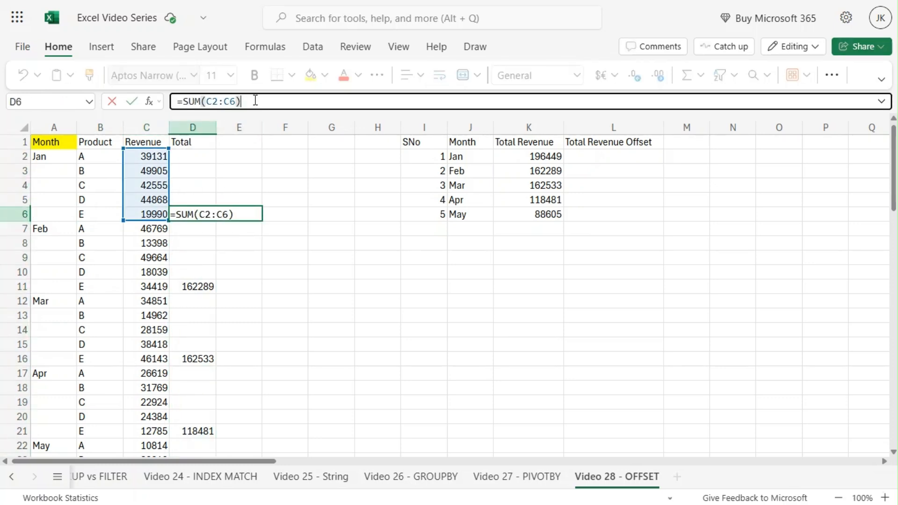
key("Escape")
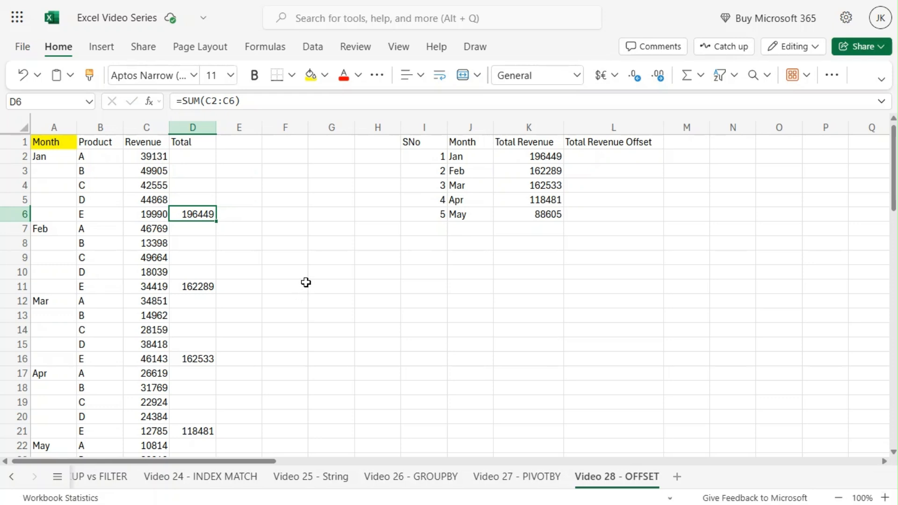
scroll(306, 282, "down", 3)
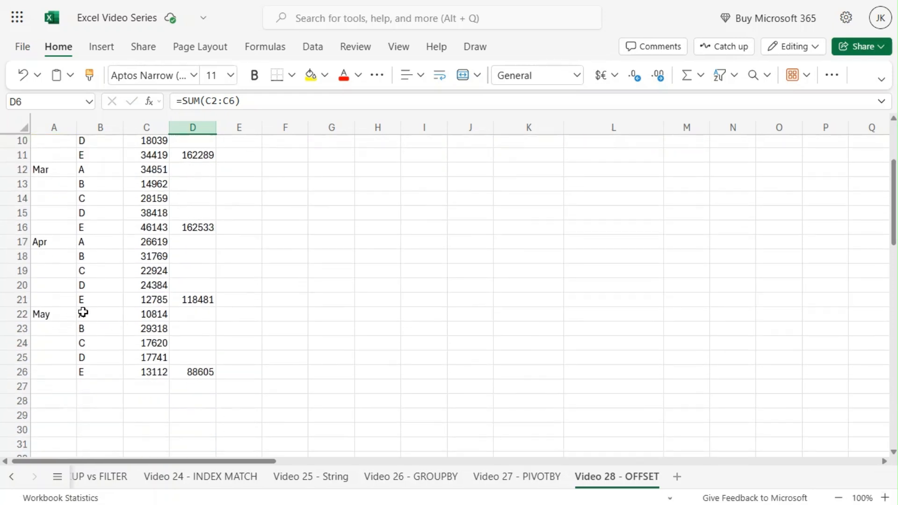
scroll(247, 305, "up", 3)
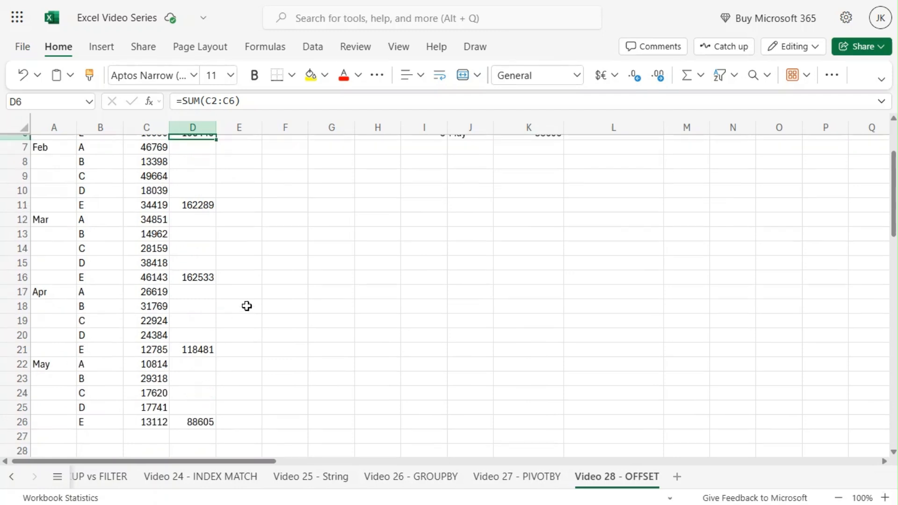
Inspect the monthly summary table in J1:L6 and trace which source cells the Total Revenue formulas in K2 to K5 reference.
left_click(348, 249)
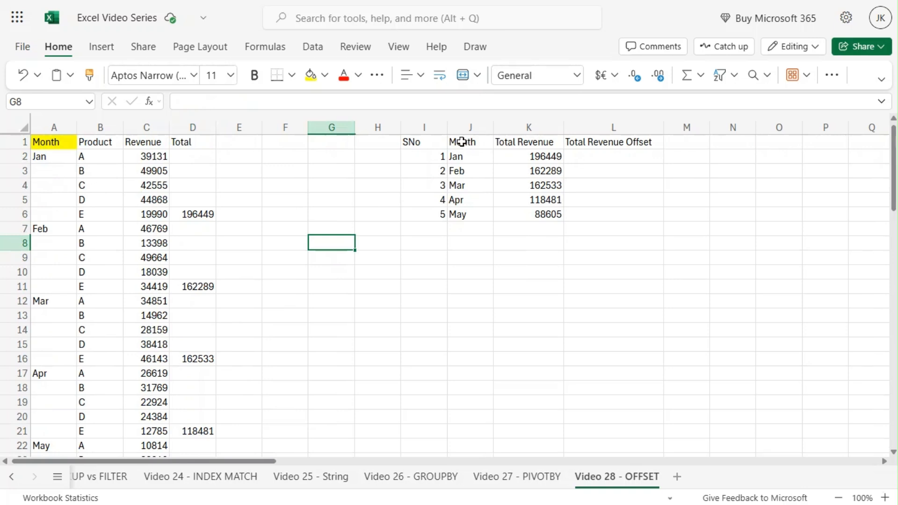
left_click_drag(463, 142, 619, 221)
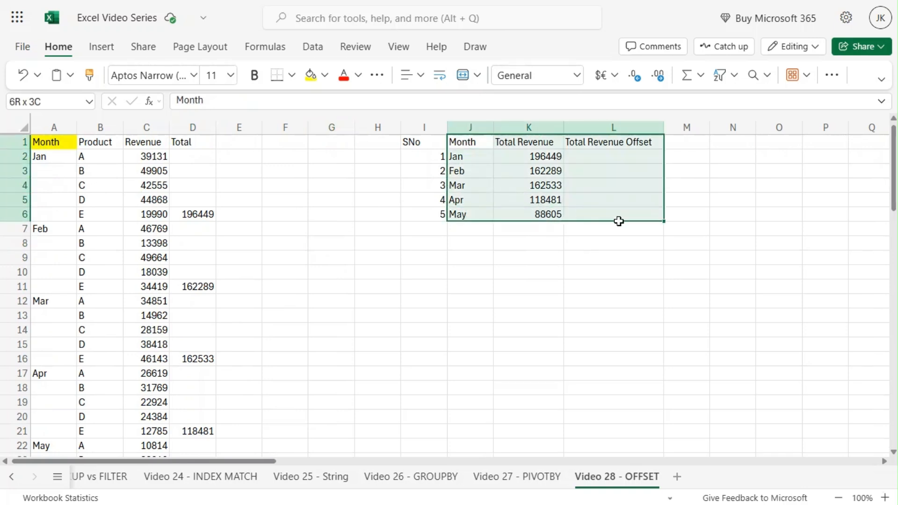
left_click(433, 266)
left_click(476, 155)
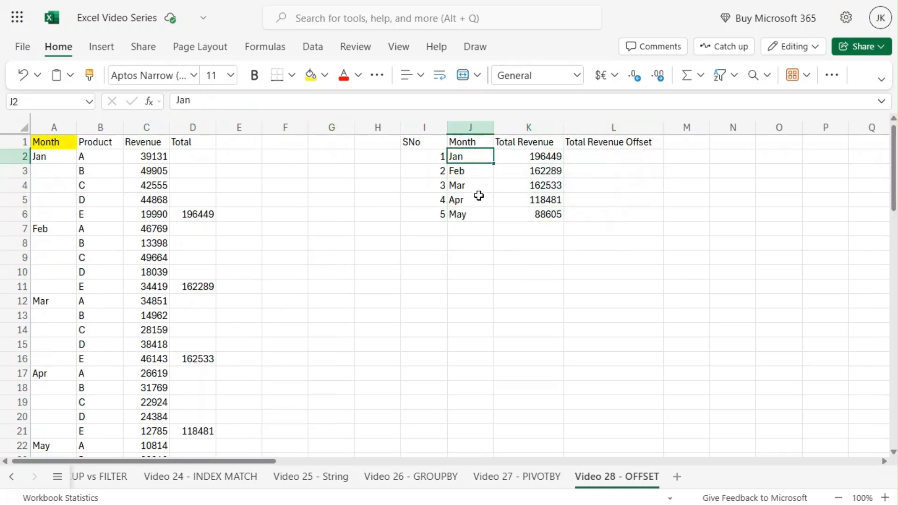
left_click(525, 160)
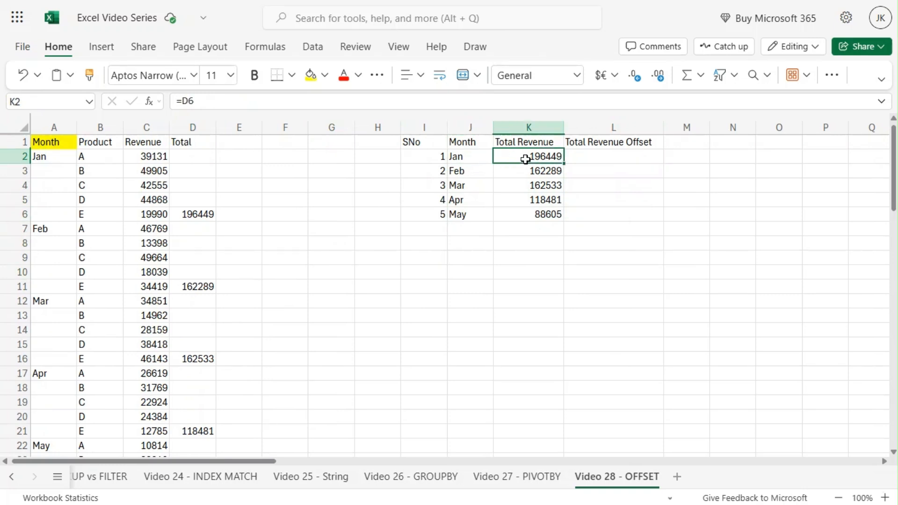
left_click(204, 99)
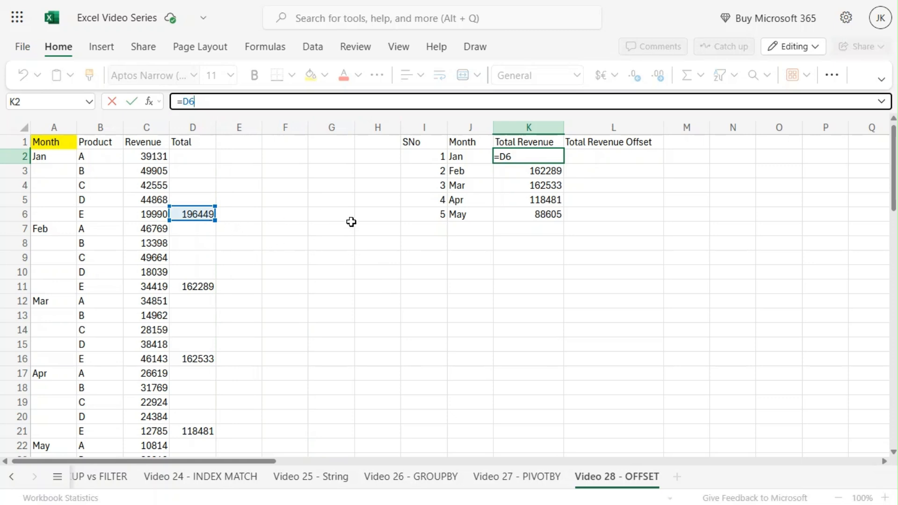
key("Escape")
left_click(521, 169)
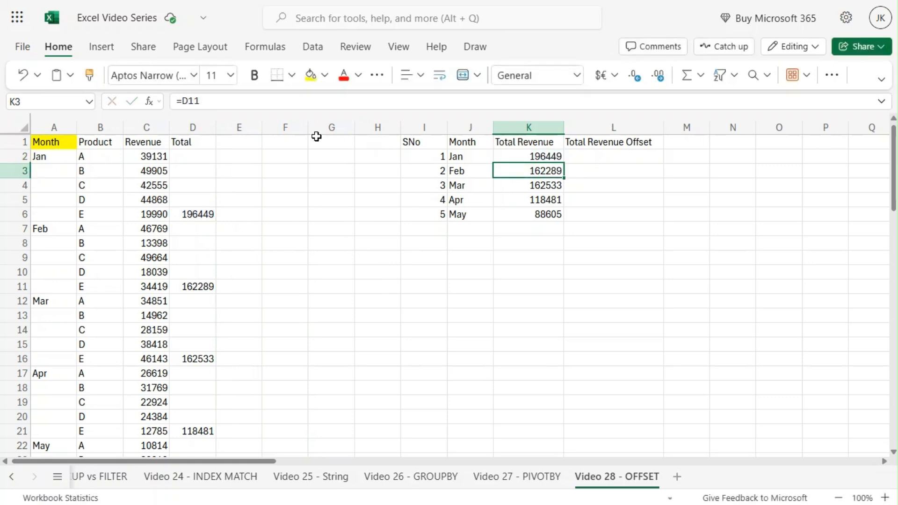
left_click(211, 101)
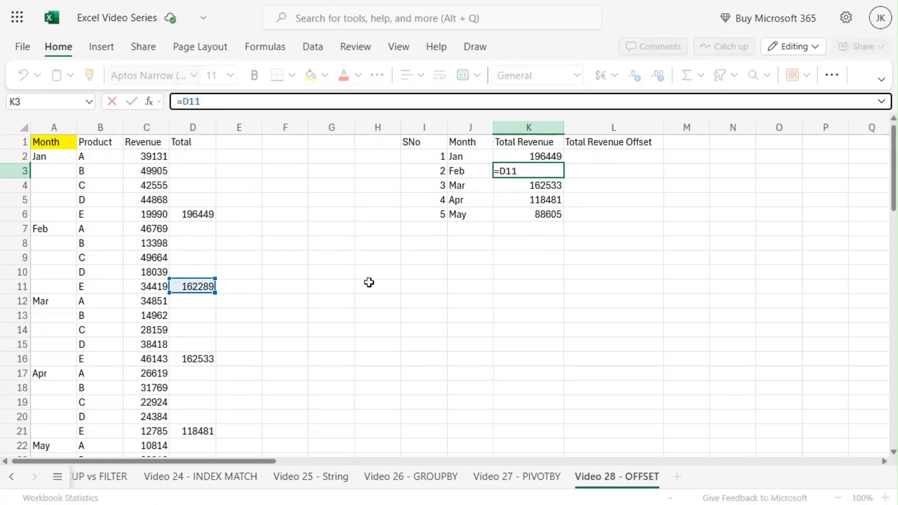
key("Escape")
left_click(537, 188)
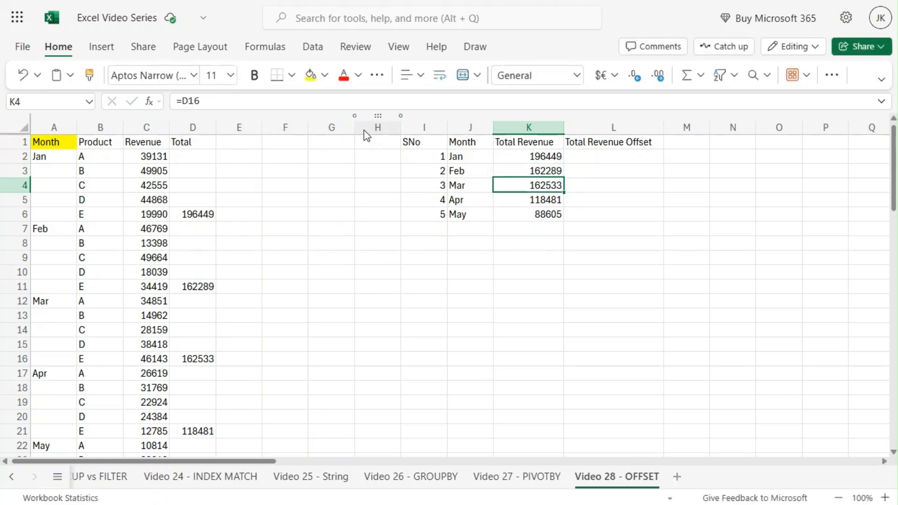
left_click(231, 102)
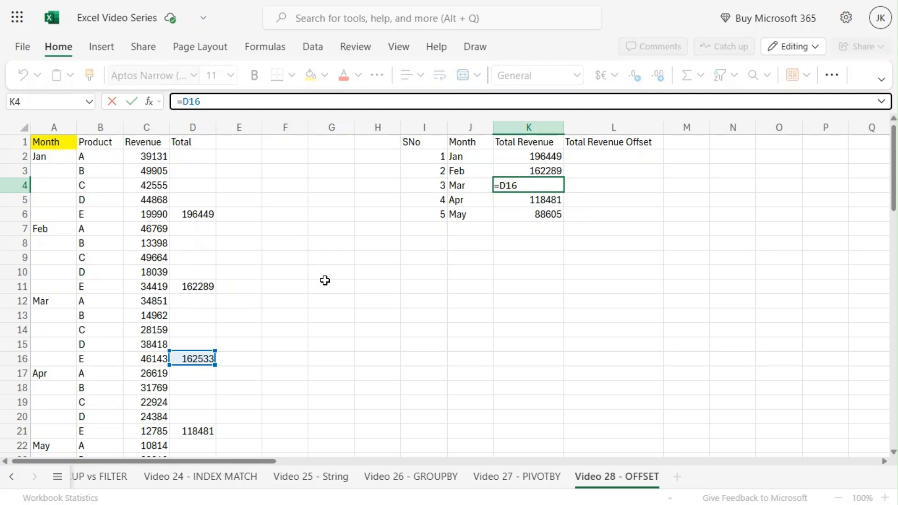
scroll(324, 298, "down", 1)
scroll(324, 298, "down", 1)
scroll(323, 299, "up", 2)
key("Escape")
left_click(534, 201)
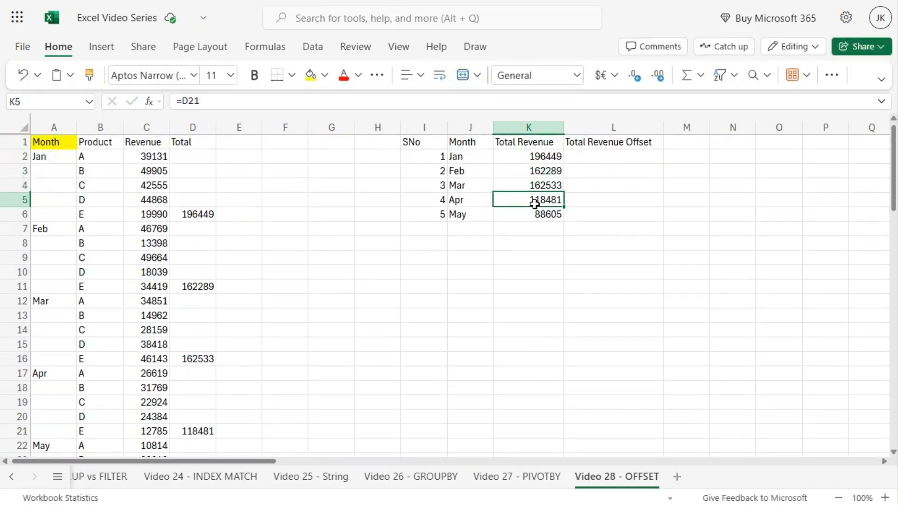
left_click(229, 101)
key("Escape")
left_click(515, 156)
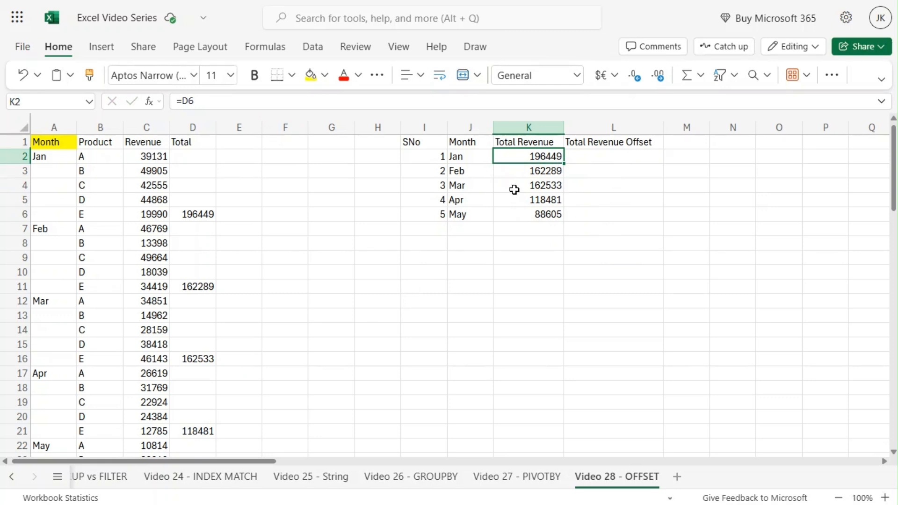
Examine the serial numbers in I2:I6, the Month header in A1, and the January block A2:D6 with its total cell.
left_click_drag(421, 157, 424, 216)
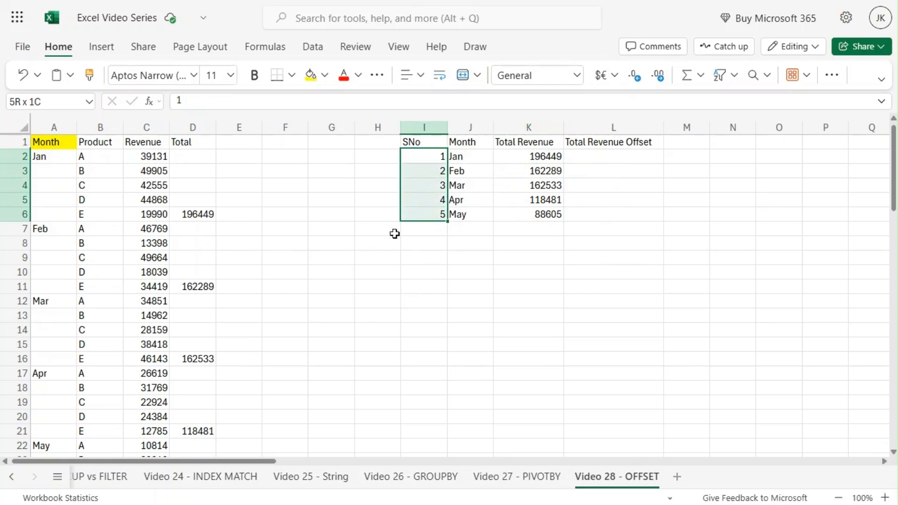
left_click(322, 275)
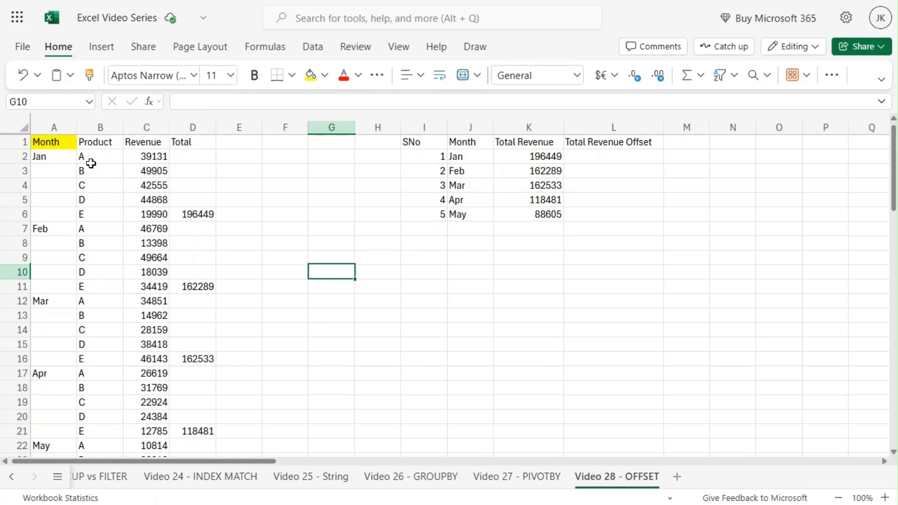
left_click(46, 146)
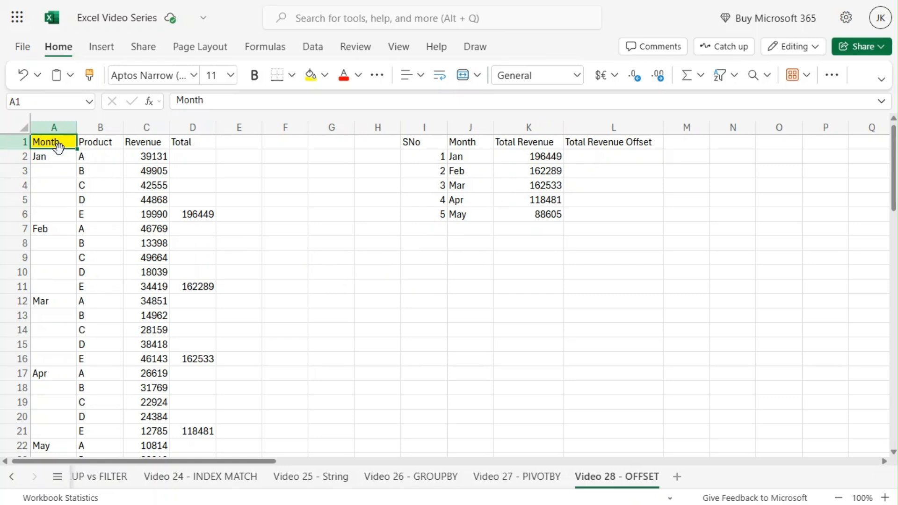
left_click(9, 140)
left_click(225, 187)
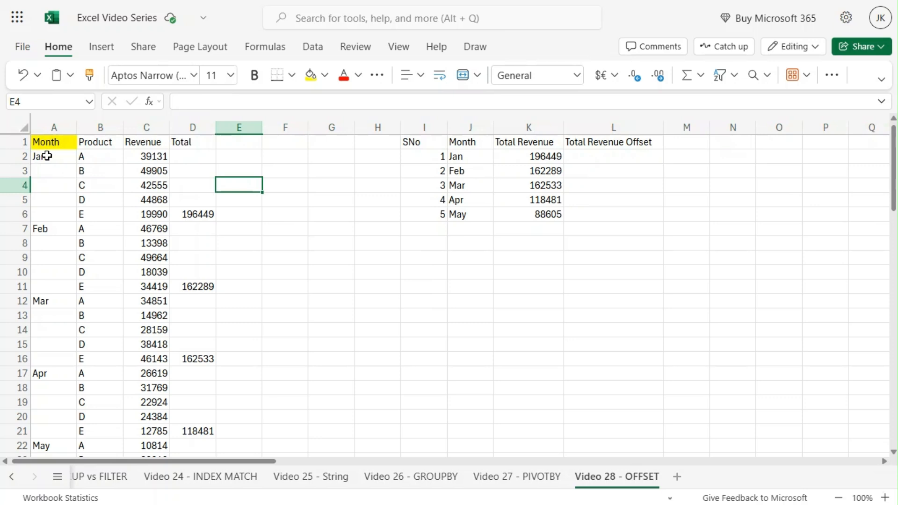
left_click_drag(47, 156, 197, 213)
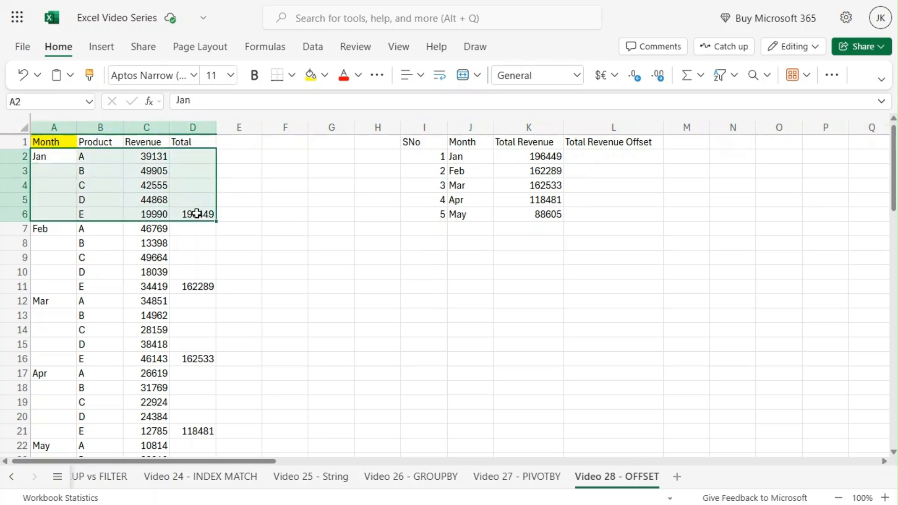
left_click(197, 214)
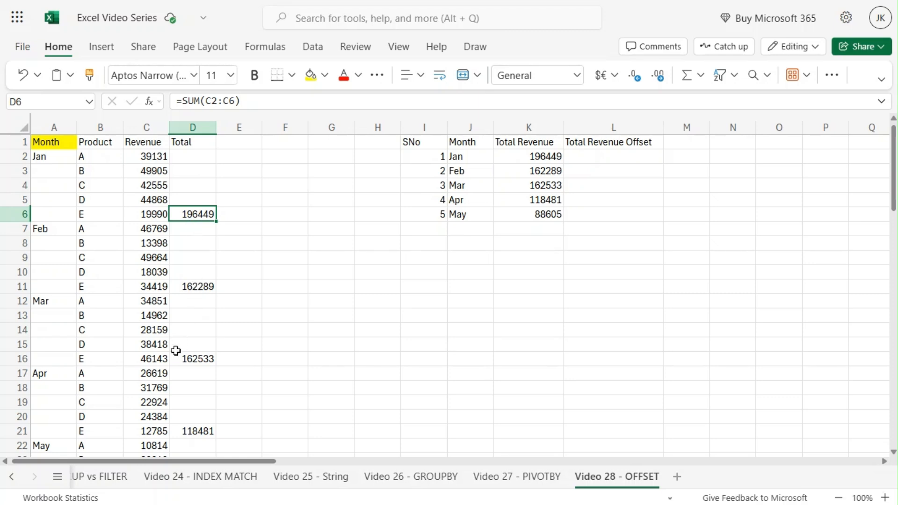
left_click(442, 327)
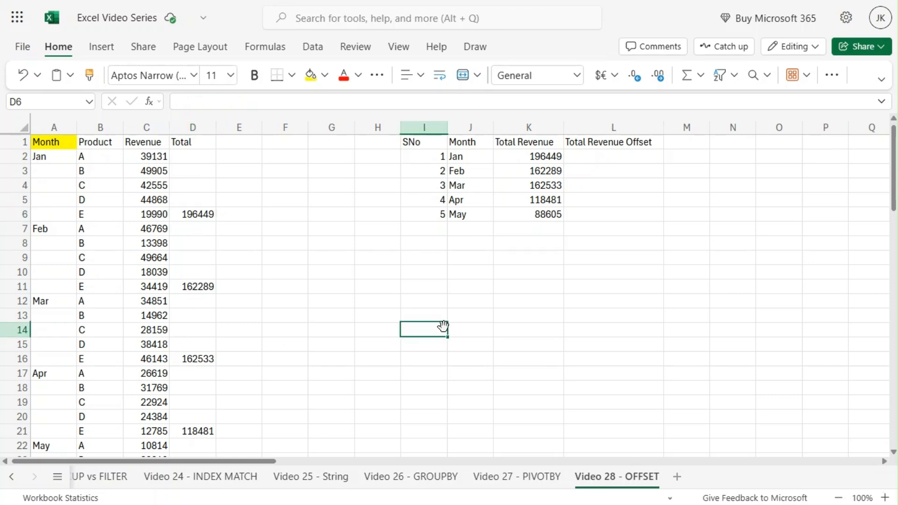
left_click_drag(421, 158, 427, 213)
left_click(373, 153)
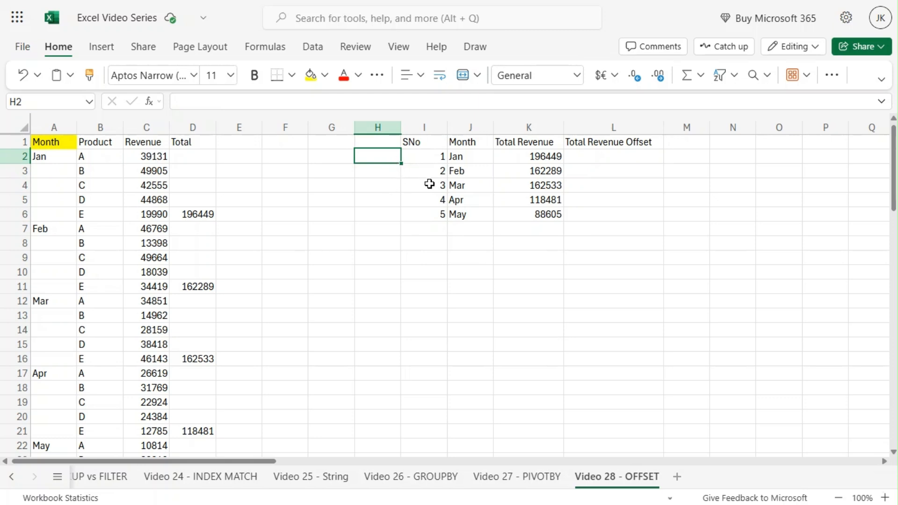
Start an OFFSET formula in L2 with the Month header cell as the absolute reference $A$1.
left_click(600, 156)
type("=")
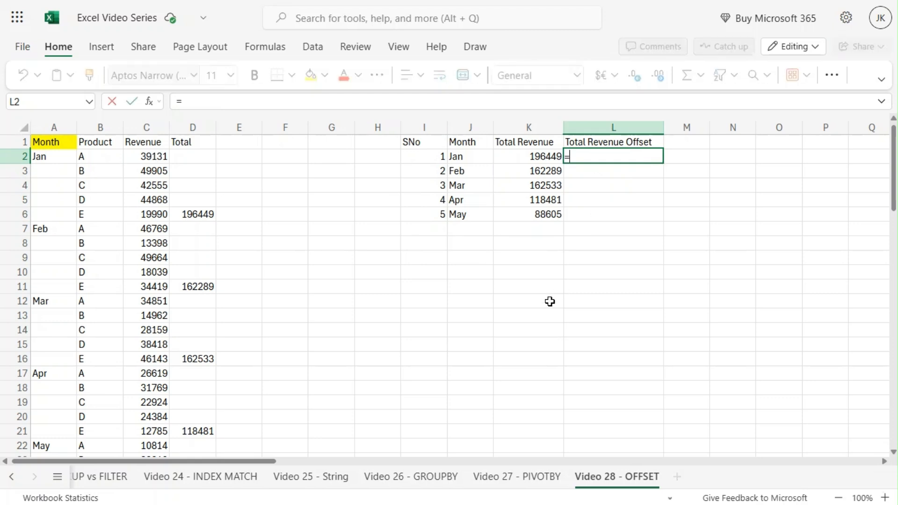
type("o")
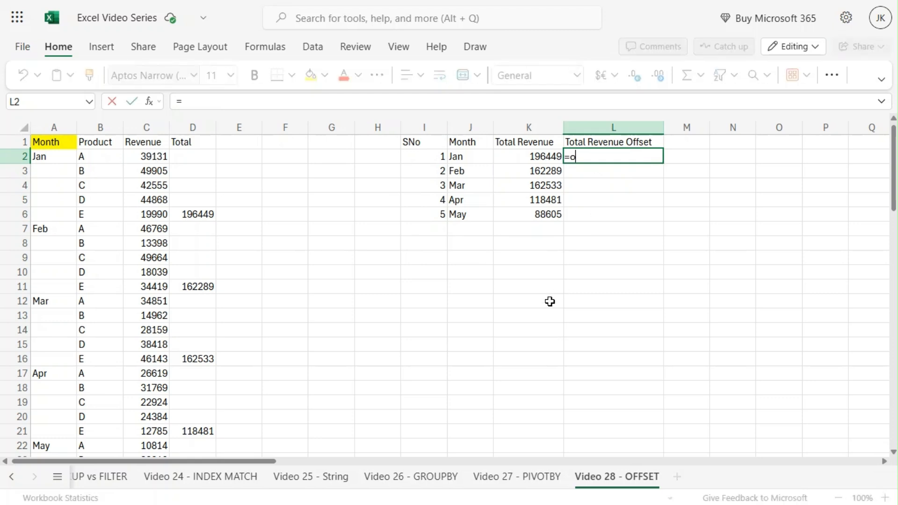
type("ff")
key("Tab")
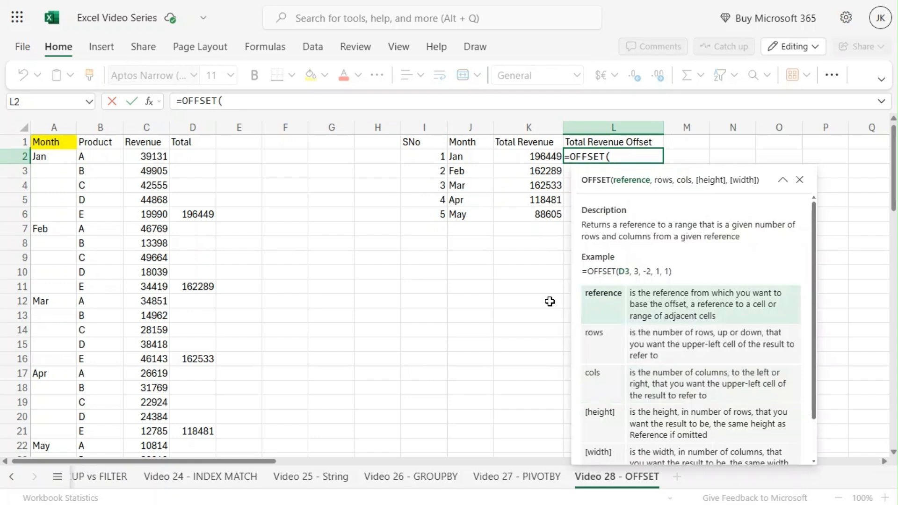
left_click(62, 143)
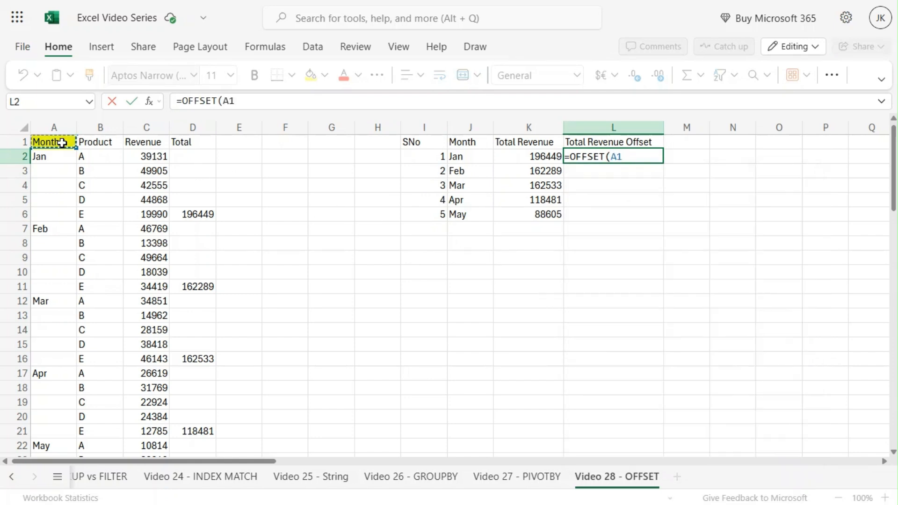
key("F4")
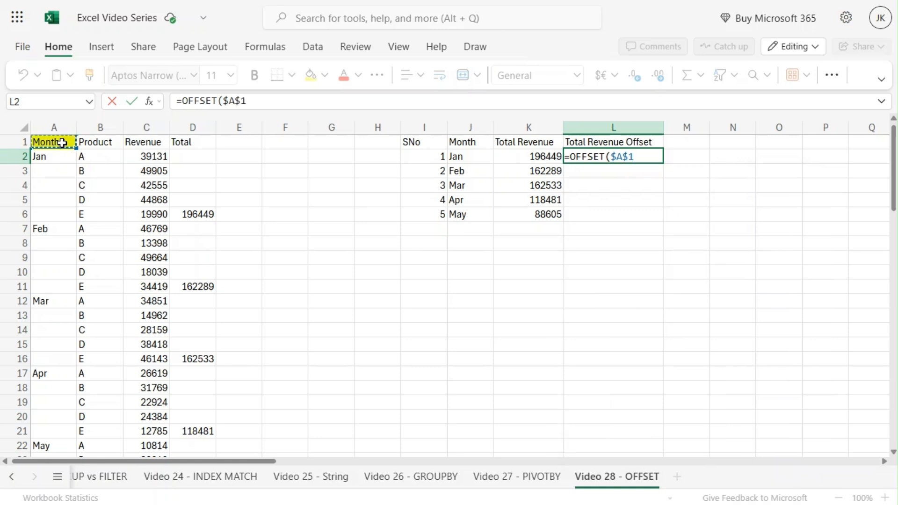
type(",")
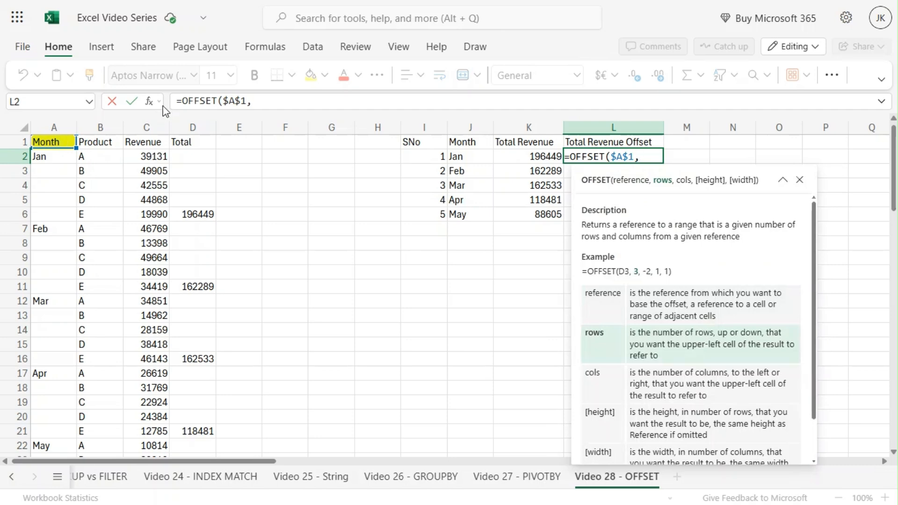
Complete the L2 formula with 5*$I2 as the rows argument and 3 as the columns argument, giving =OFFSET($A$1,5*$I2,3).
left_click(268, 101)
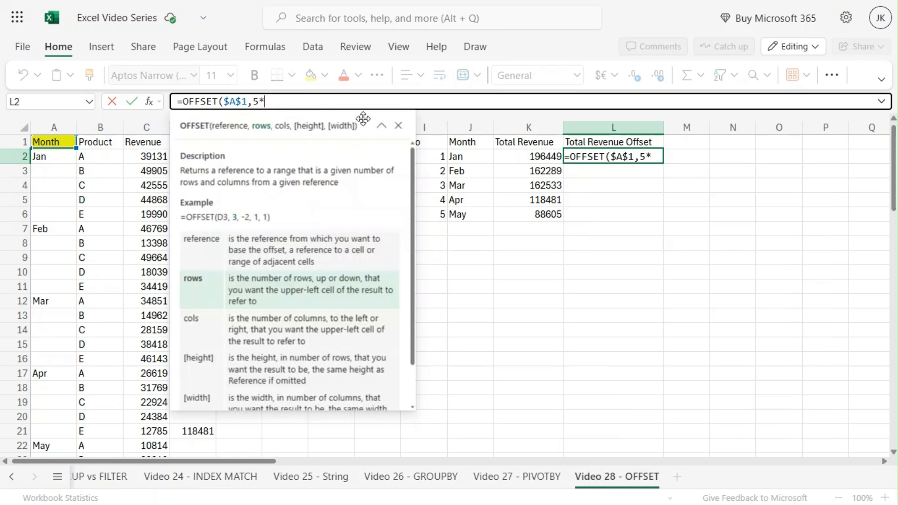
left_click(436, 157)
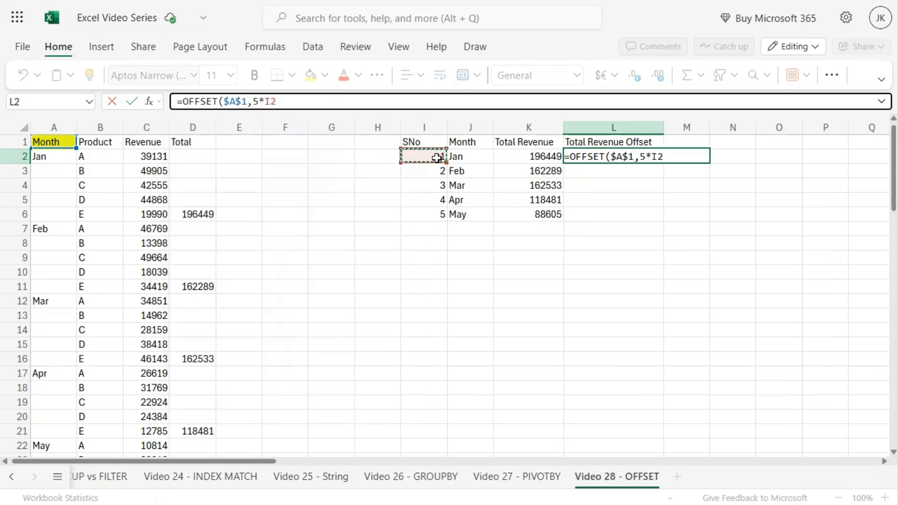
key("F4")
key("F4")
key("F4")
type(",3")
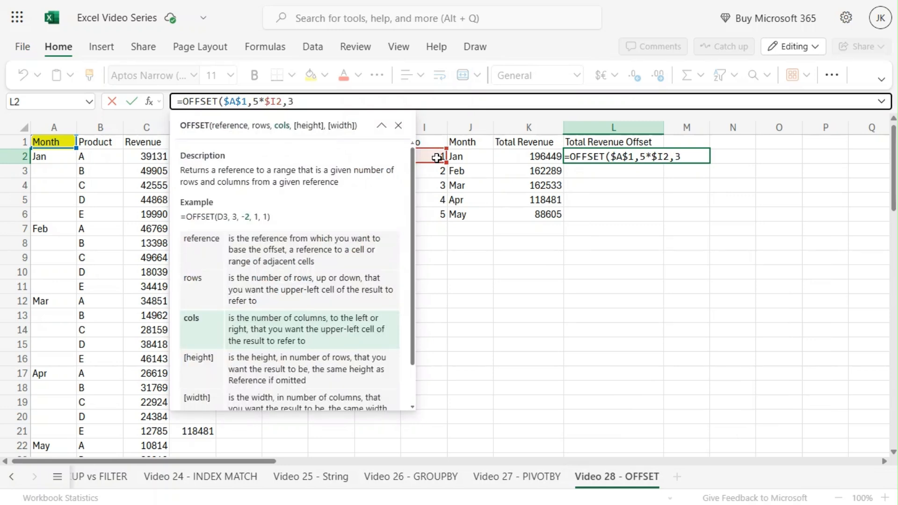
type(")")
key("Return")
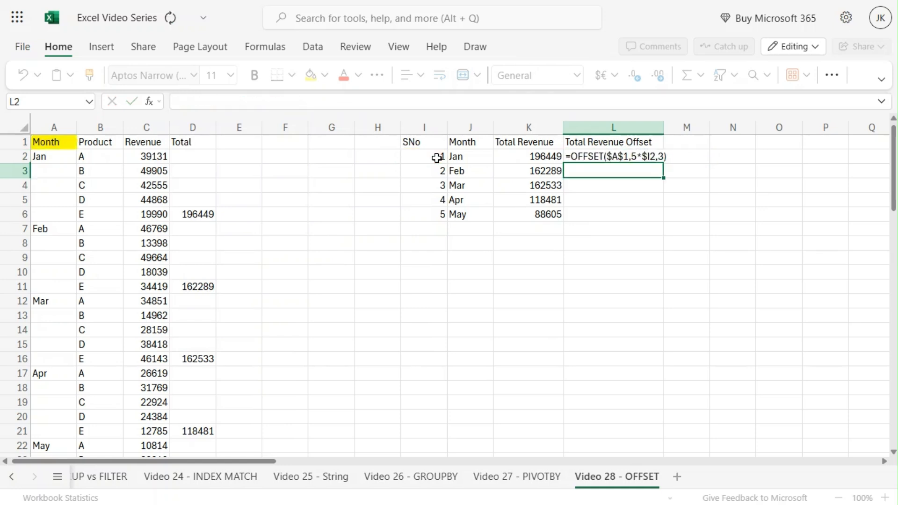
Inspect the OFFSET formula in L2 and trace its referenced cells to the January total in the source data.
left_click(621, 156)
left_click(352, 104)
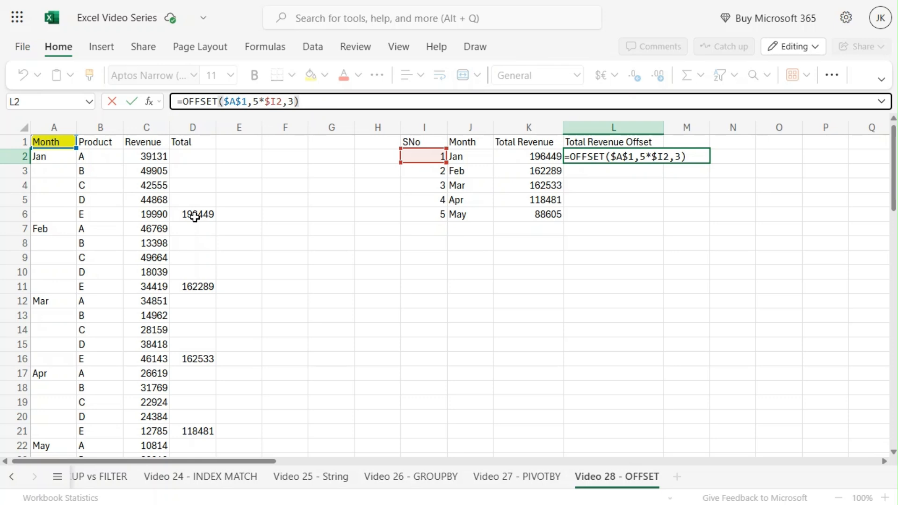
key("ctrl+Return")
Fill the OFFSET formula from L2 down through L6 for the remaining months.
left_click(656, 201)
left_click(654, 158)
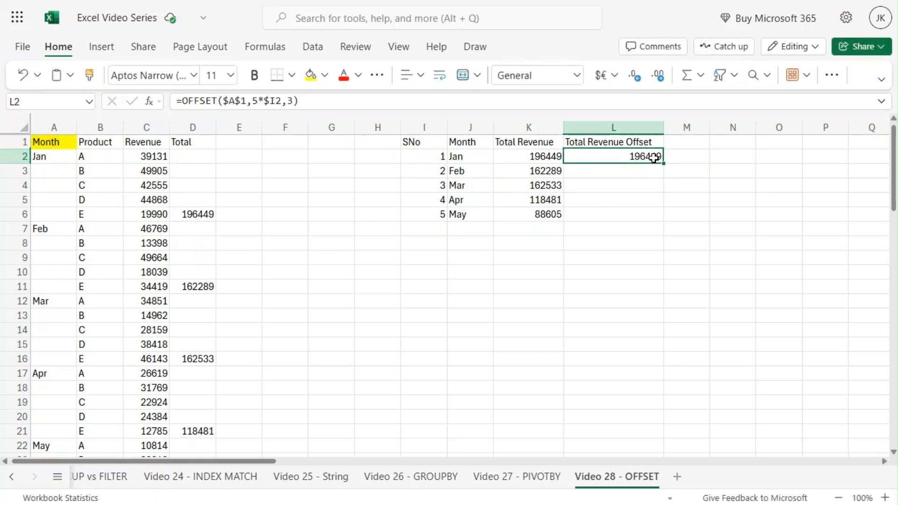
left_click_drag(664, 163, 647, 211)
left_click(614, 285)
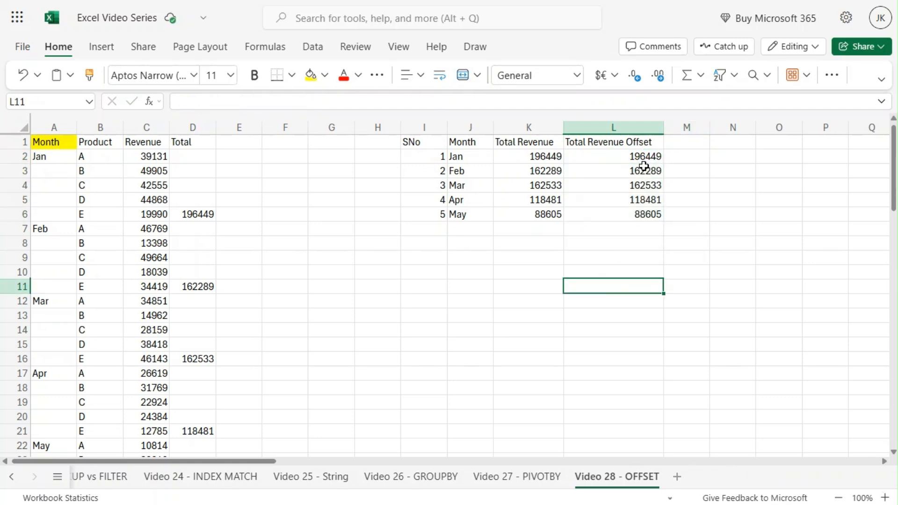
Inspect the filled OFFSET formulas in L3, L4 and L5 and check which serial number cell each one references.
left_click(643, 167)
left_click(333, 100)
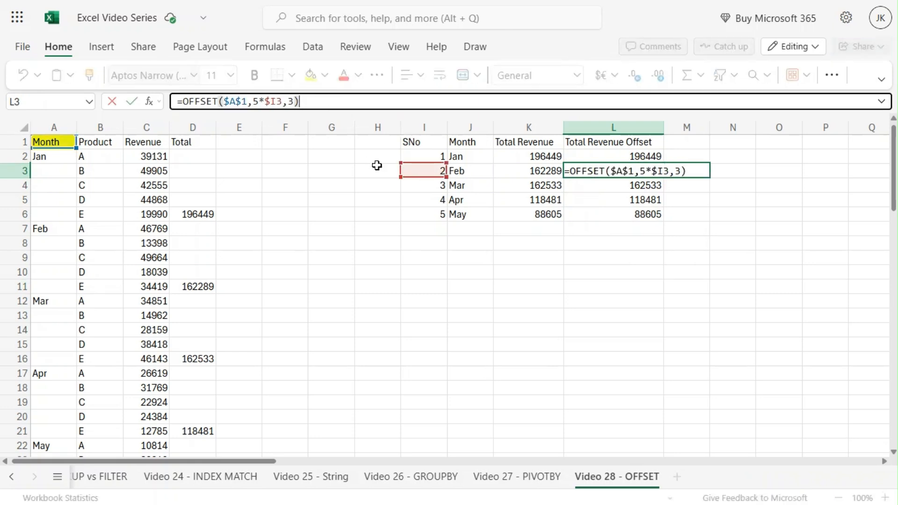
key("Escape")
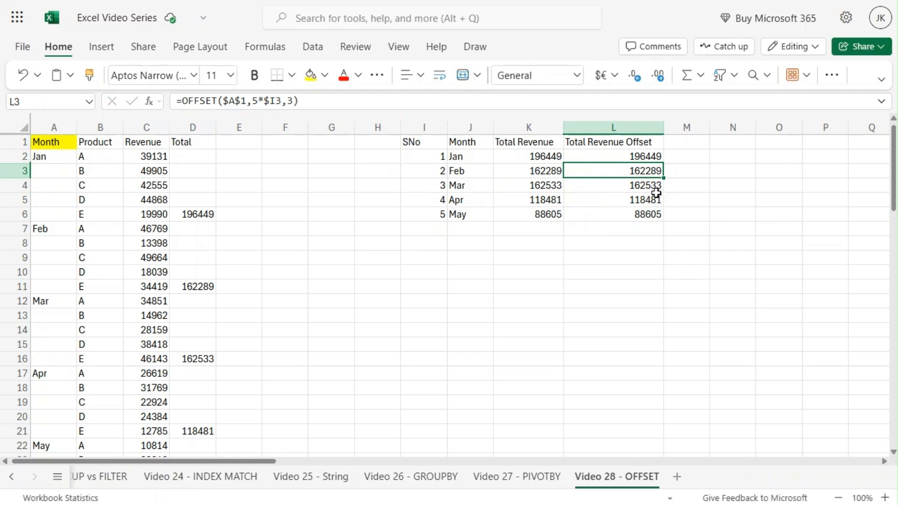
left_click(656, 192)
left_click(313, 104)
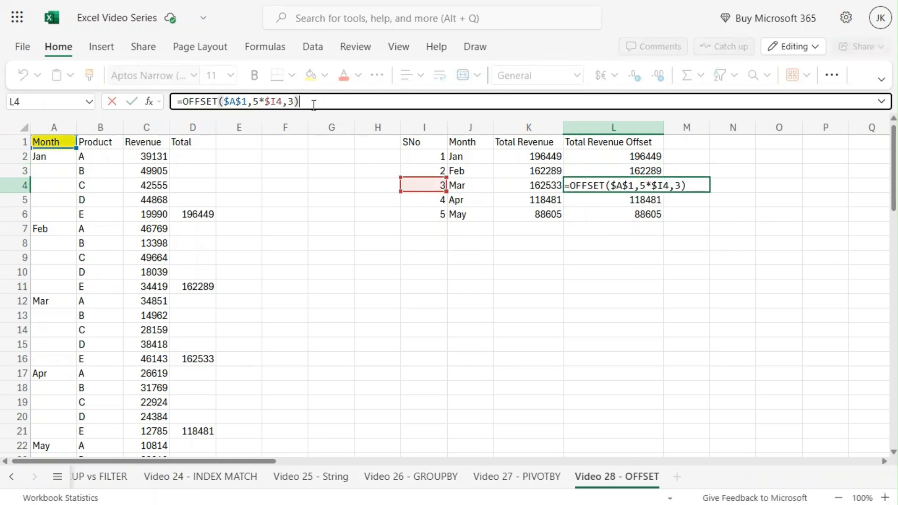
key("Escape")
left_click(625, 201)
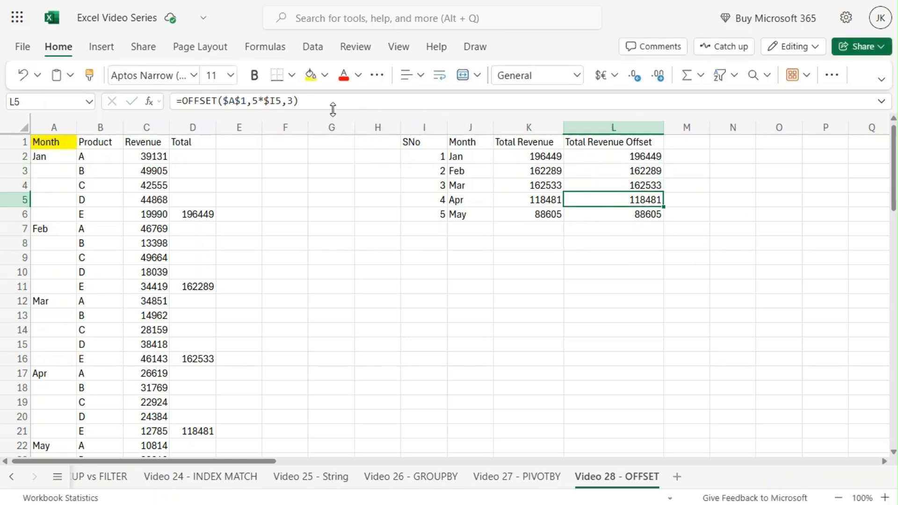
left_click(316, 101)
key("Escape")
Inspect the May OFFSET formula in L6 and compare its result with the May total in the source data.
left_click(635, 218)
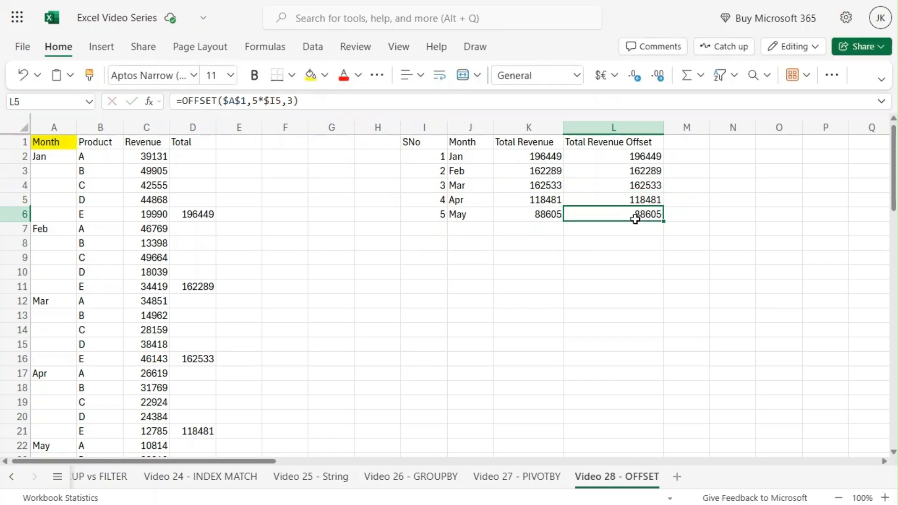
left_click(305, 99)
key("Escape")
scroll(184, 286, "down", 5)
scroll(183, 287, "down", 1)
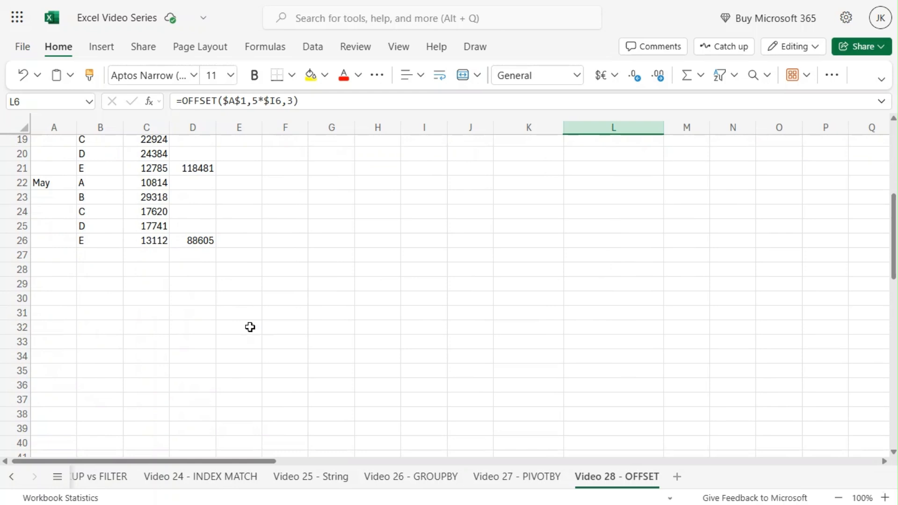
scroll(336, 306, "up", 6)
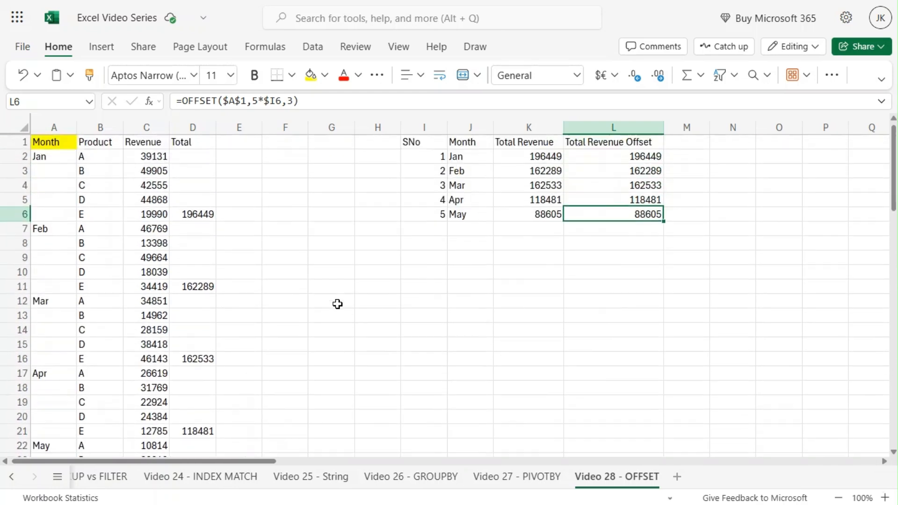